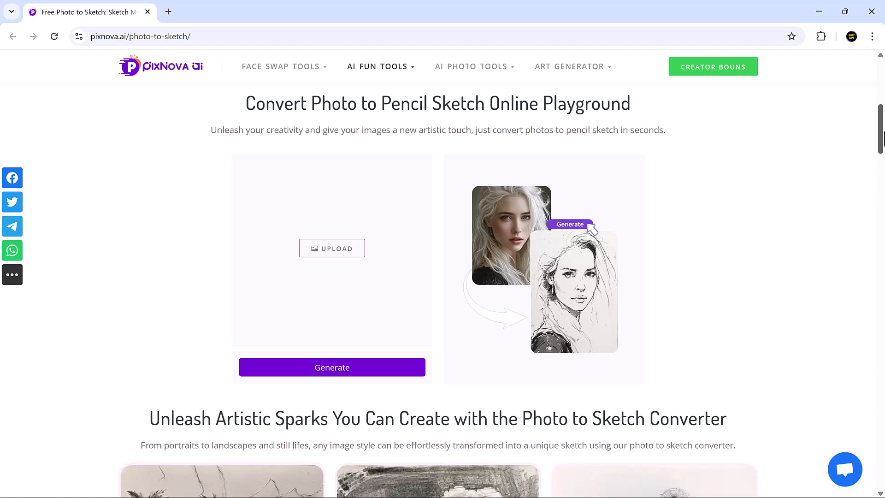
Step: Look through the sample sketches and the feature section of the photo-to-sketch page, returning to the upload area
{"action": "left_click_drag", "start_coordinate": [883, 137], "coordinate": [883, 172]}
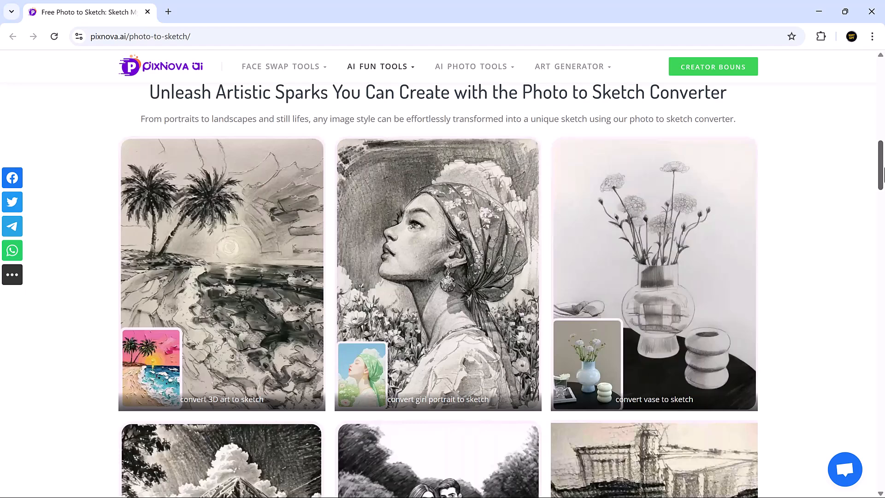
{"action": "left_click_drag", "start_coordinate": [882, 171], "coordinate": [882, 202]}
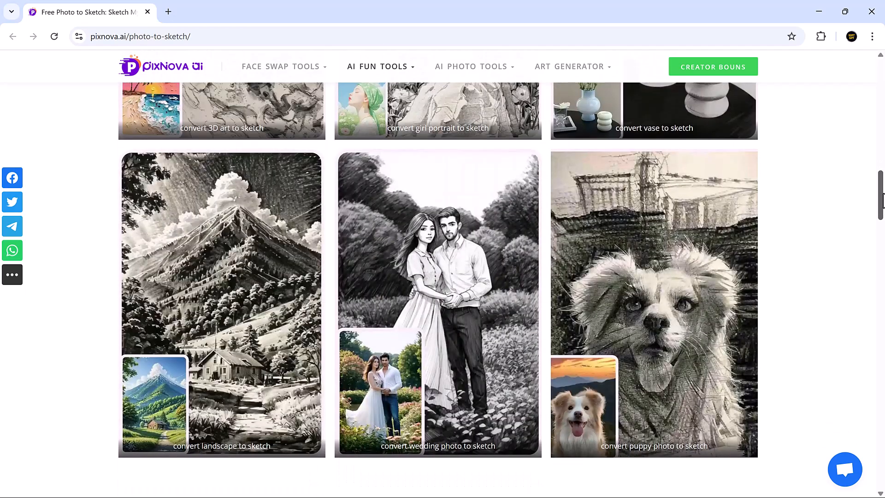
{"action": "left_click_drag", "start_coordinate": [883, 199], "coordinate": [882, 250]}
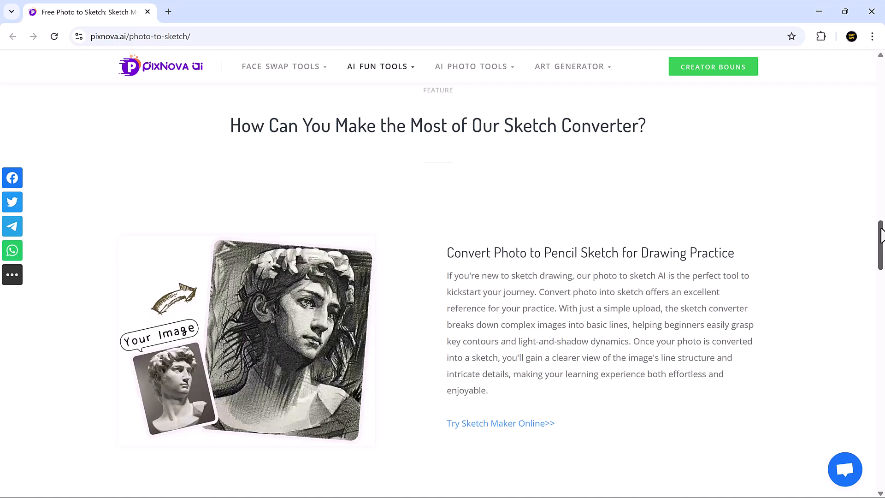
{"action": "mouse_move", "coordinate": [881, 235]}
{"action": "left_mouse_down"}
{"action": "mouse_move", "coordinate": [881, 383]}
{"action": "mouse_move", "coordinate": [882, 117]}
{"action": "left_mouse_up"}
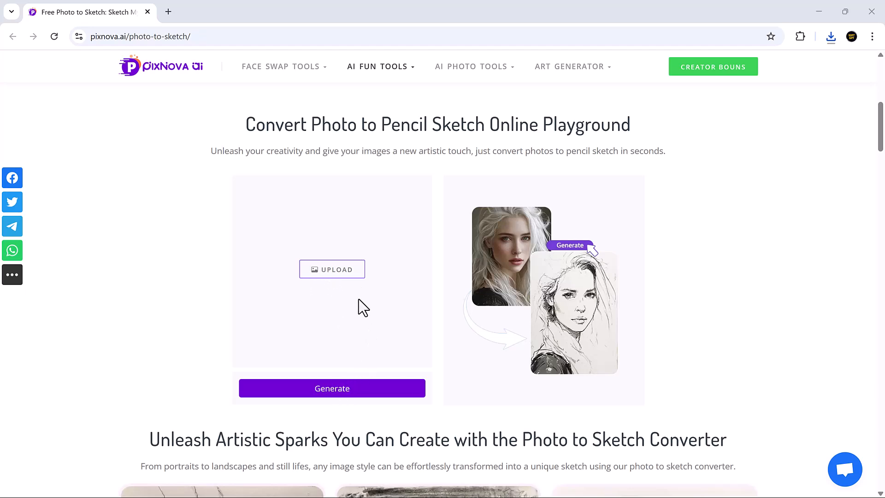
Step: Upload the photo of the curly-haired child from the PixNova folder, generate its pencil sketch and view the result enlarged
{"action": "left_click", "coordinate": [333, 273]}
{"action": "left_click", "coordinate": [197, 133]}
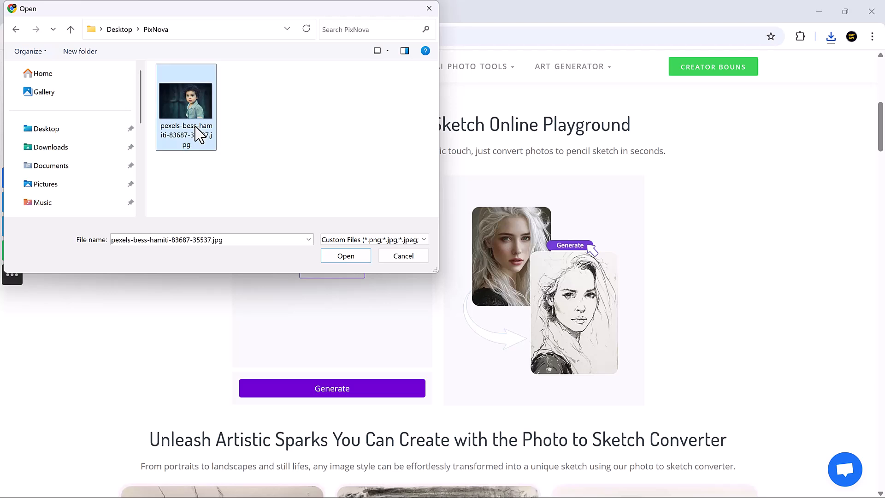
{"action": "left_click", "coordinate": [355, 256]}
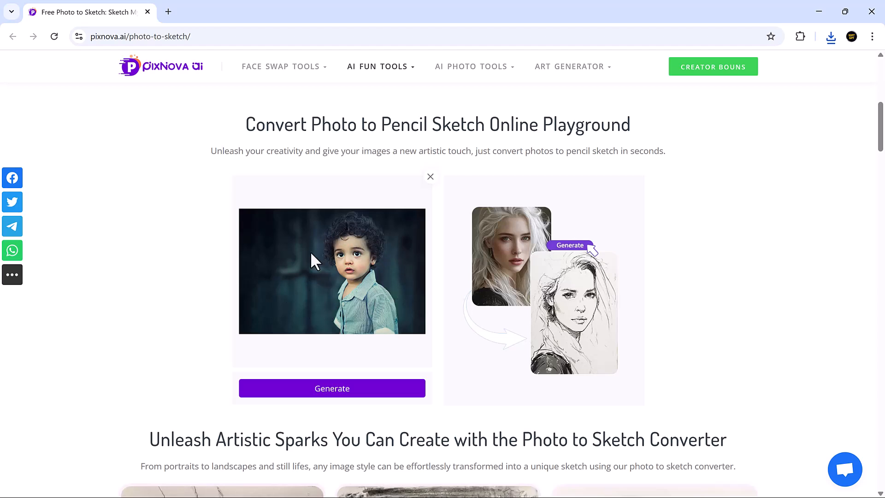
{"action": "left_click", "coordinate": [327, 391]}
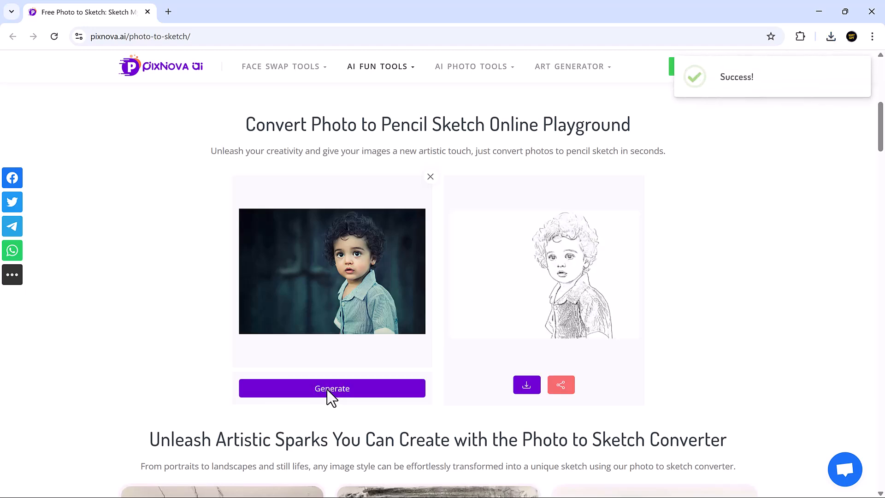
{"action": "left_click", "coordinate": [575, 283]}
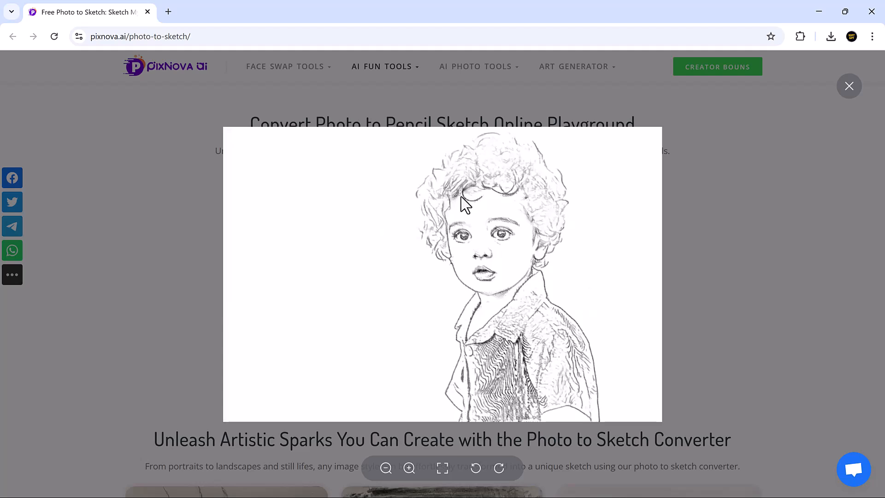
{"action": "left_click", "coordinate": [557, 350]}
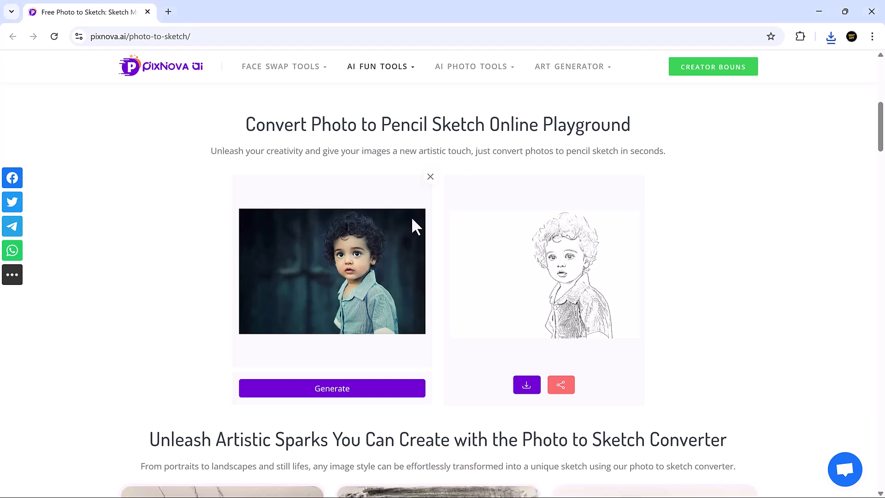
Step: Replace the uploaded photo with the two children under an umbrella, generate its pencil sketch and view the result enlarged
{"action": "left_click", "coordinate": [430, 177]}
{"action": "left_click", "coordinate": [328, 271]}
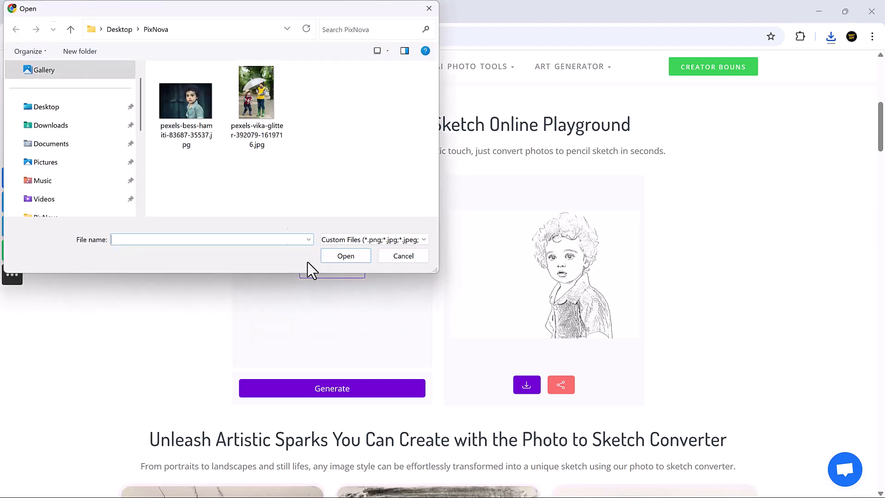
{"action": "left_click", "coordinate": [258, 104]}
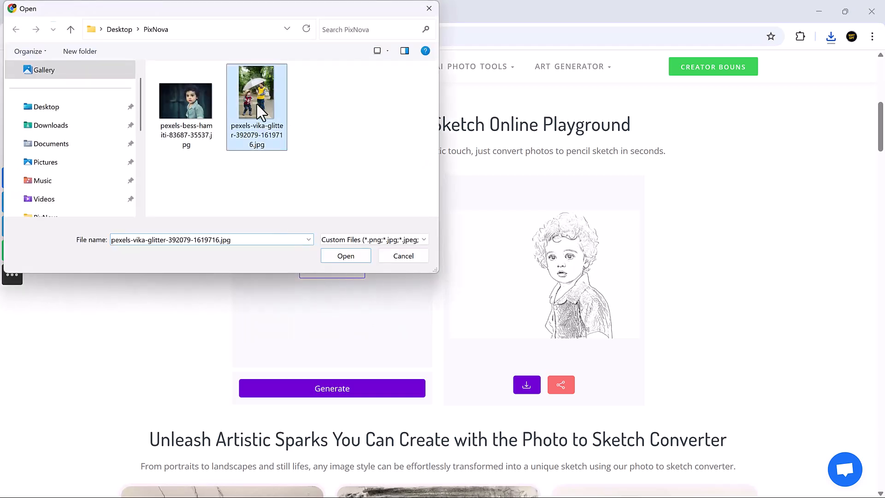
{"action": "left_click", "coordinate": [349, 261]}
{"action": "left_click", "coordinate": [339, 389]}
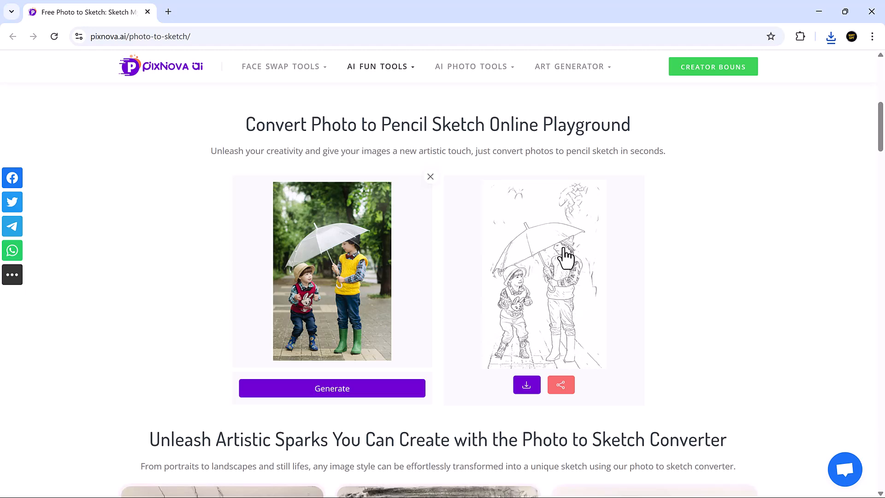
{"action": "left_click", "coordinate": [550, 284]}
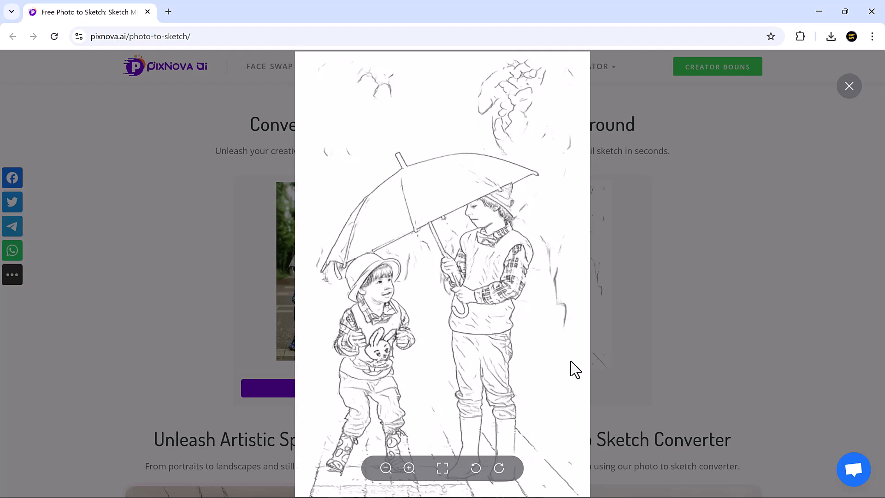
{"action": "left_click", "coordinate": [849, 88]}
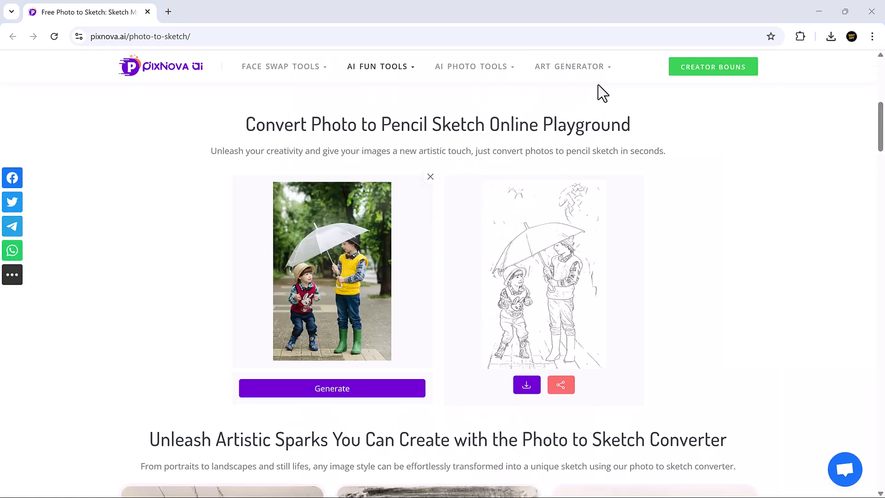
Step: Open the Studio Ghibli AI Generator page and look through its sample art, feature descriptions and how-to instructions
{"action": "mouse_move", "coordinate": [602, 78]}
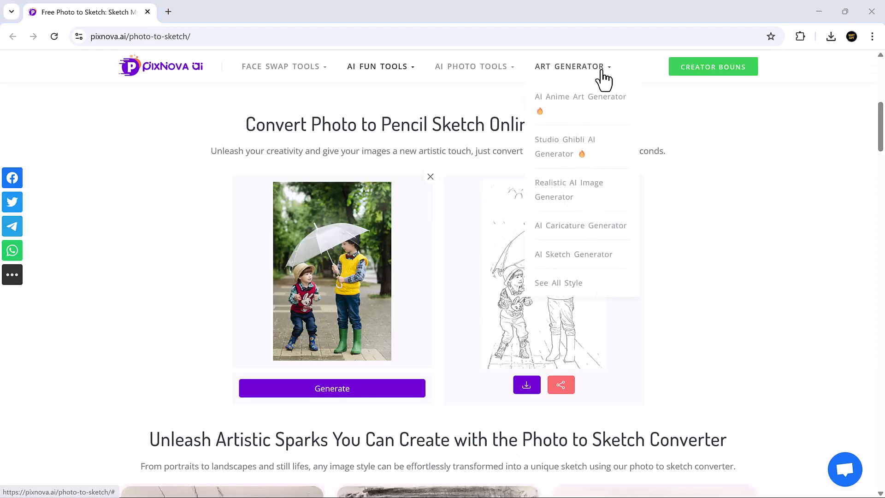
{"action": "left_click", "coordinate": [571, 150]}
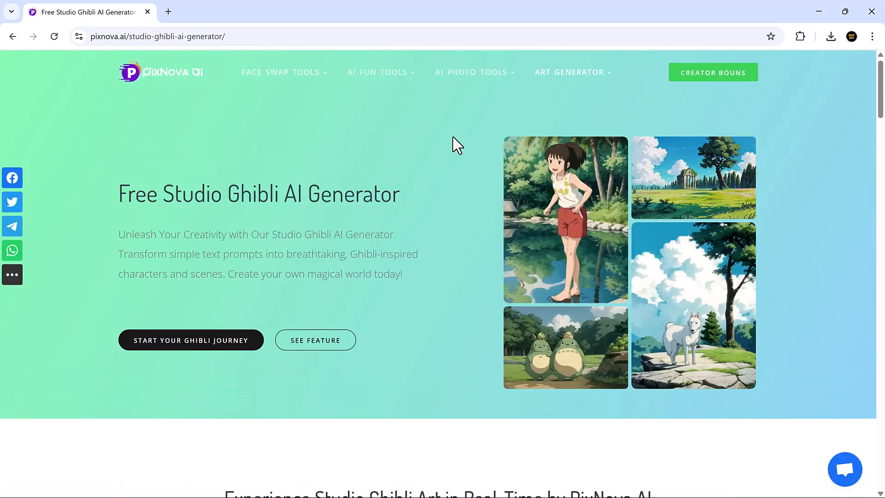
{"action": "scroll", "coordinate": [463, 223], "scroll_direction": "down", "scroll_amount": 3}
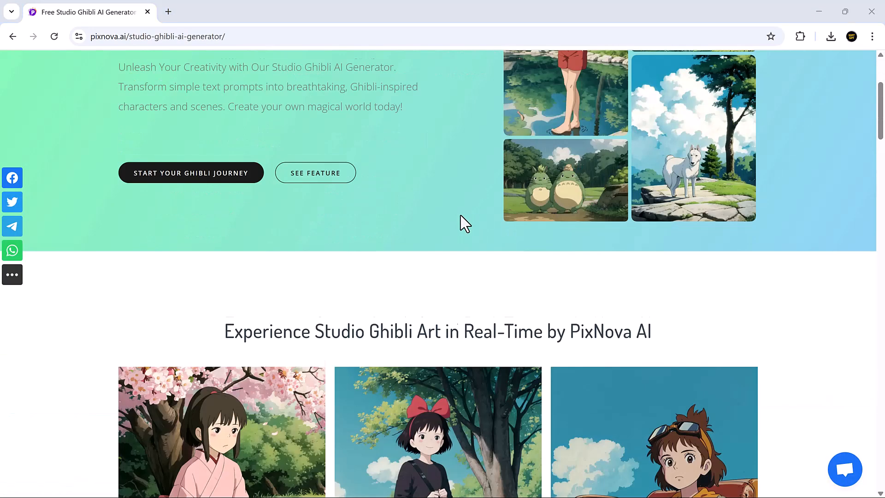
{"action": "scroll", "coordinate": [460, 214], "scroll_direction": "down", "scroll_amount": 10}
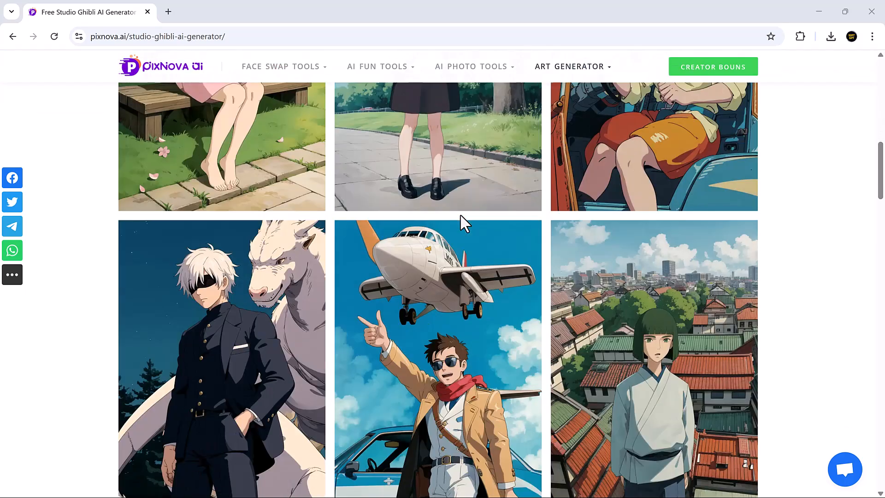
{"action": "scroll", "coordinate": [460, 215], "scroll_direction": "down", "scroll_amount": 1}
{"action": "scroll", "coordinate": [461, 215], "scroll_direction": "down", "scroll_amount": 15}
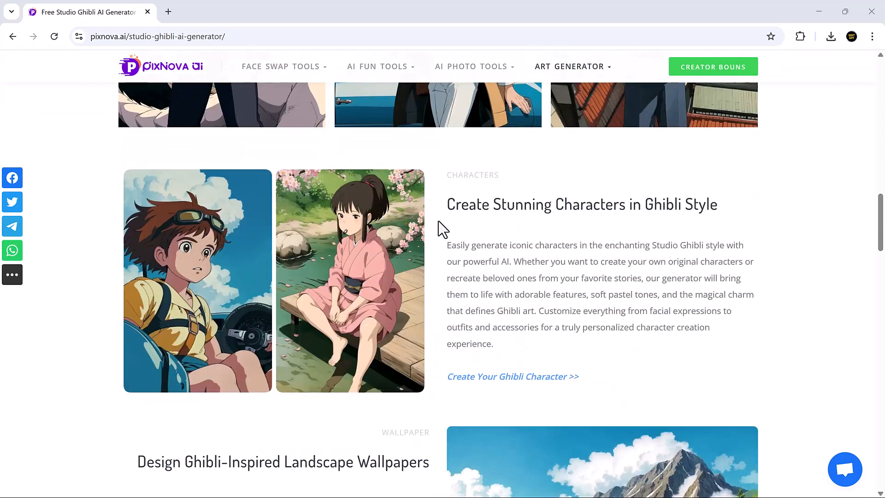
{"action": "scroll", "coordinate": [441, 228], "scroll_direction": "down", "scroll_amount": 10}
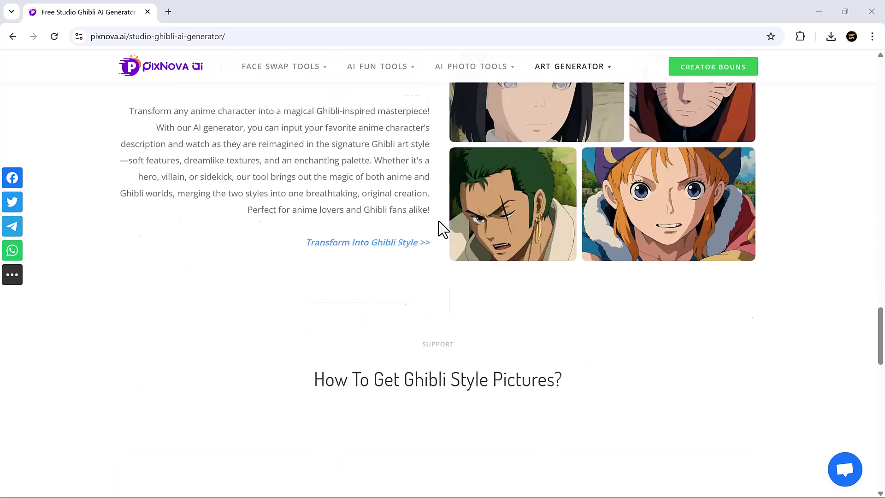
{"action": "scroll", "coordinate": [442, 229], "scroll_direction": "down", "scroll_amount": 4}
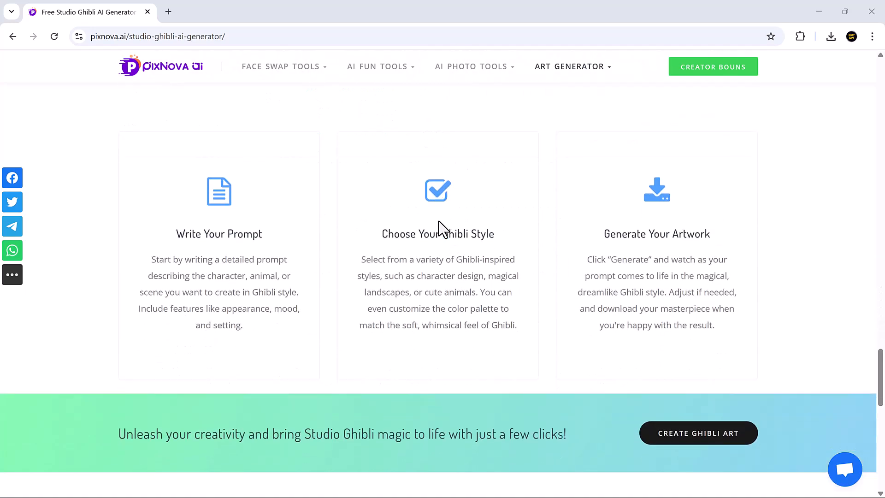
{"action": "scroll", "coordinate": [442, 229], "scroll_direction": "down", "scroll_amount": 2}
{"action": "scroll", "coordinate": [442, 229], "scroll_direction": "up", "scroll_amount": 2}
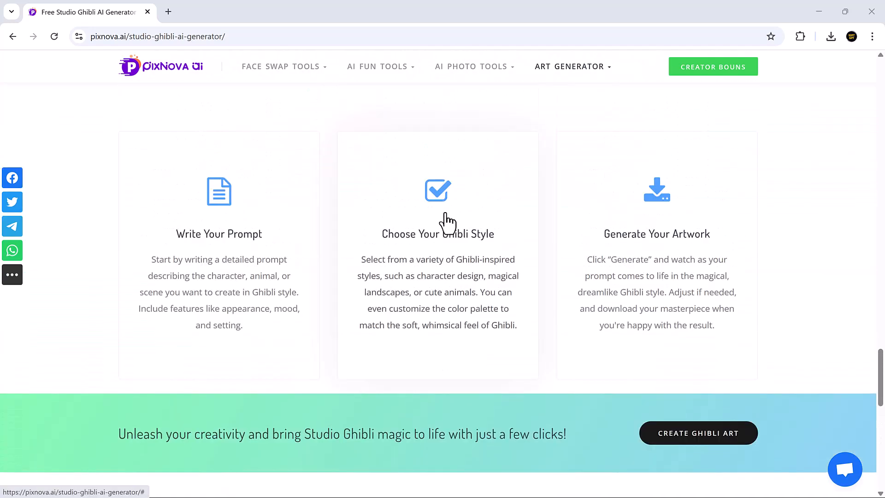
Step: Generate a Studio Ghibli image of a cozy village at sunset with colorful houses, cobblestone streets, glowing lanterns, magical creatures and a giant tree in pastel tones
{"action": "left_click", "coordinate": [708, 444]}
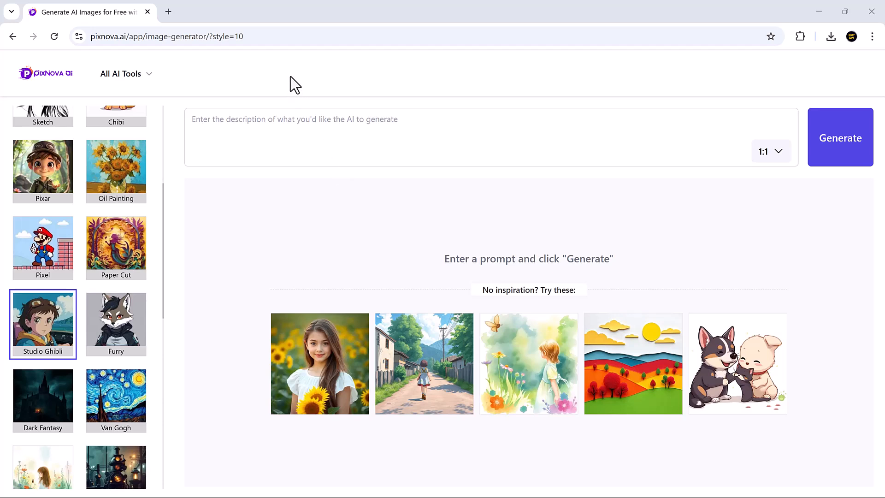
{"action": "left_click", "coordinate": [385, 128]}
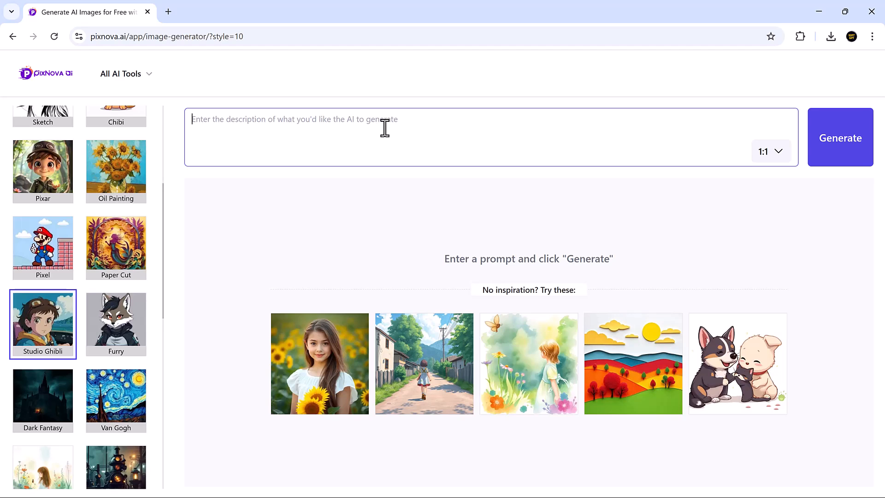
{"action": "type", "text": "A cozy village at sunset with colorful houses, winding cobblestone streets, glowing lanterns, and gentle magical creatures wandering around. In the background, a giant, whimsical tree with floating lights in its branches, painted in soft pastel tones."}
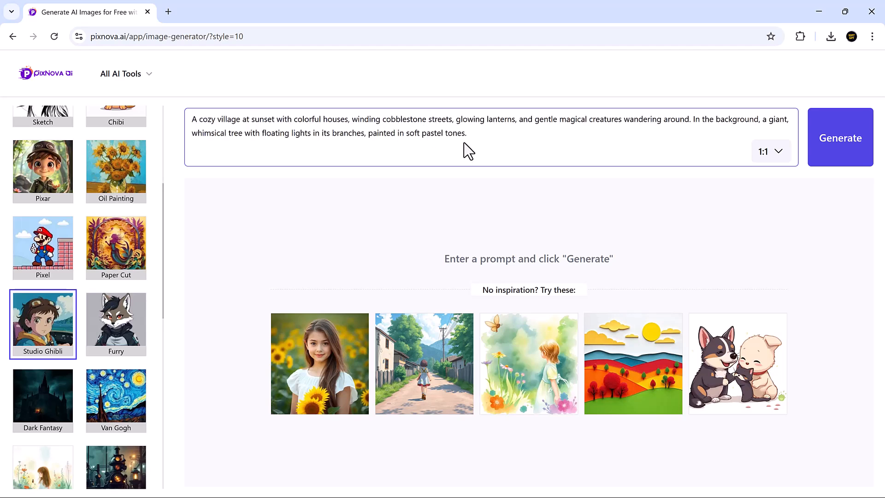
{"action": "left_click", "coordinate": [843, 147]}
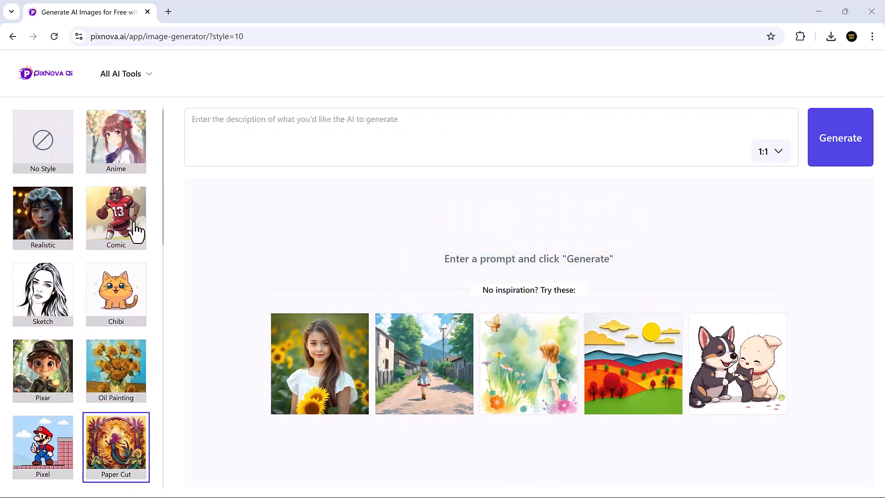
Step: Generate an image in the Van Gogh style from a prompt including "rolling hills, sunny sky, stylized trees"
{"action": "scroll", "coordinate": [134, 226], "scroll_direction": "down", "scroll_amount": 4}
{"action": "scroll", "coordinate": [134, 221], "scroll_direction": "down", "scroll_amount": 1}
{"action": "left_click", "coordinate": [122, 344]}
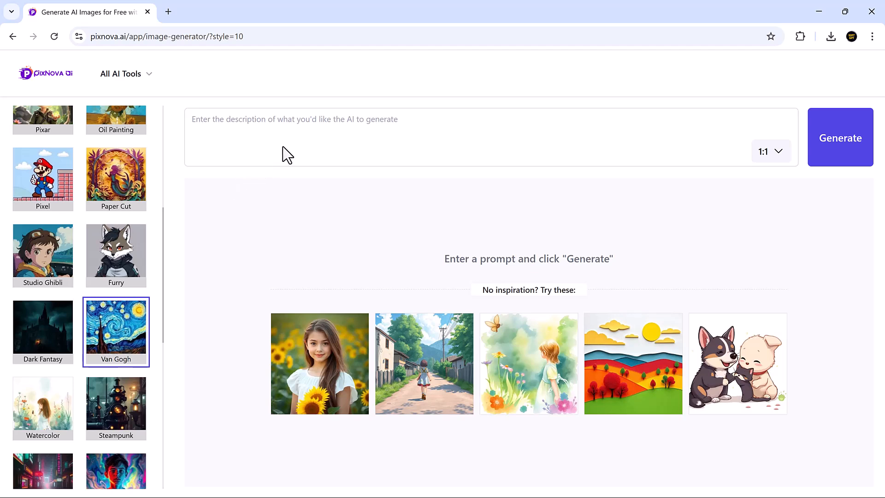
{"action": "left_click", "coordinate": [321, 133]}
{"action": "type", "text": "rolling hills, sunny sky, stylized trees"}
{"action": "left_click", "coordinate": [846, 153]}
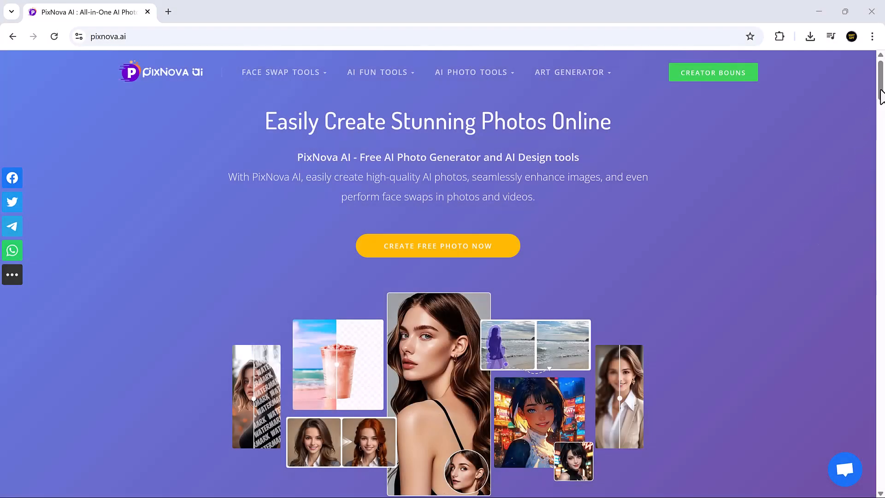
Step: Look through the overview of AI photo tools on the PixNova AI home page
{"action": "left_click_drag", "start_coordinate": [880, 97], "coordinate": [881, 299]}
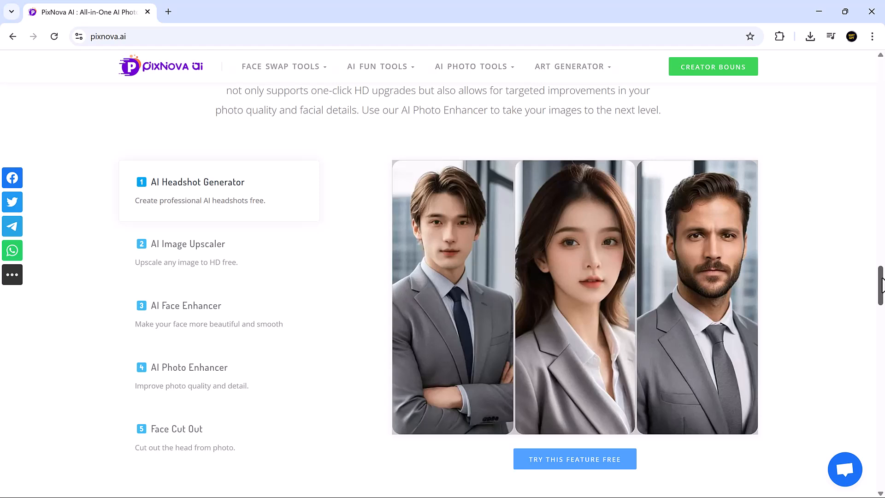
{"action": "left_click_drag", "start_coordinate": [881, 285], "coordinate": [880, 459]}
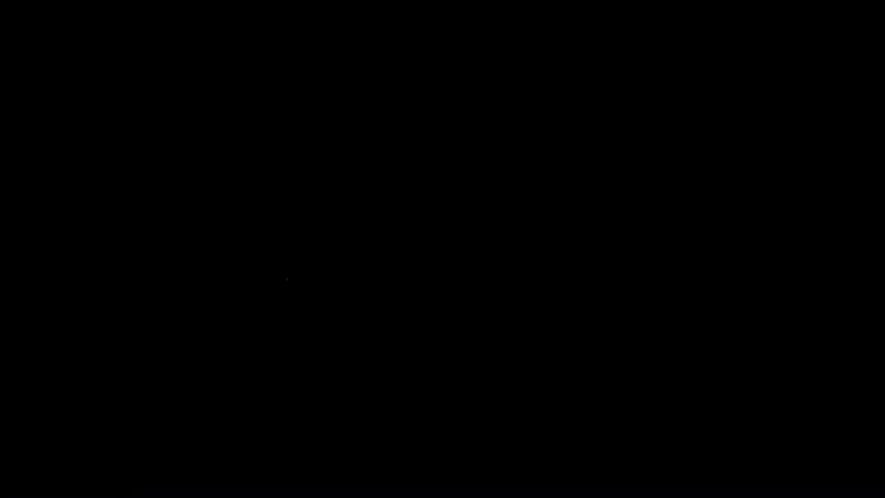